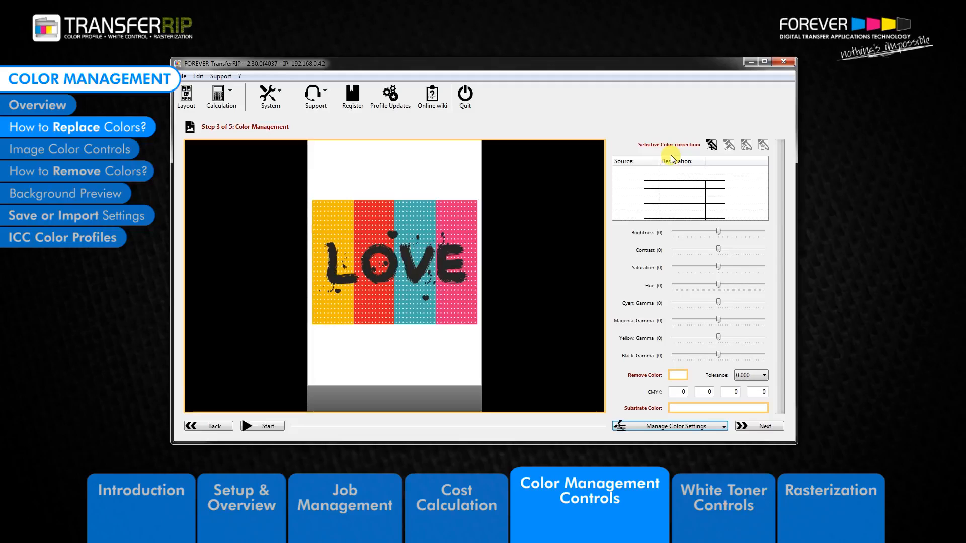
# Open a new selective color correction beside the preview and make the source color the target of mouse color selection.
pyautogui.click(713, 144)
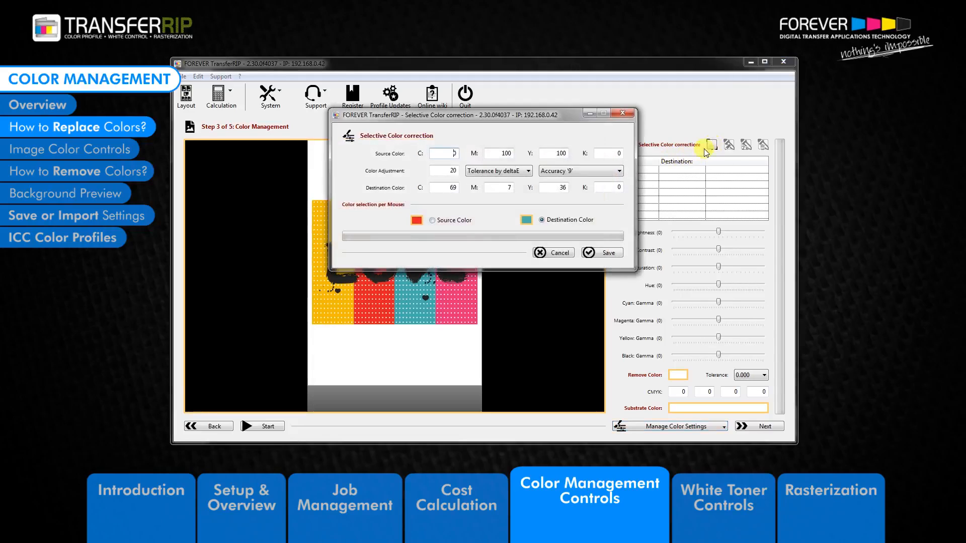
pyautogui.moveTo(542, 115); pyautogui.dragTo(763, 182)
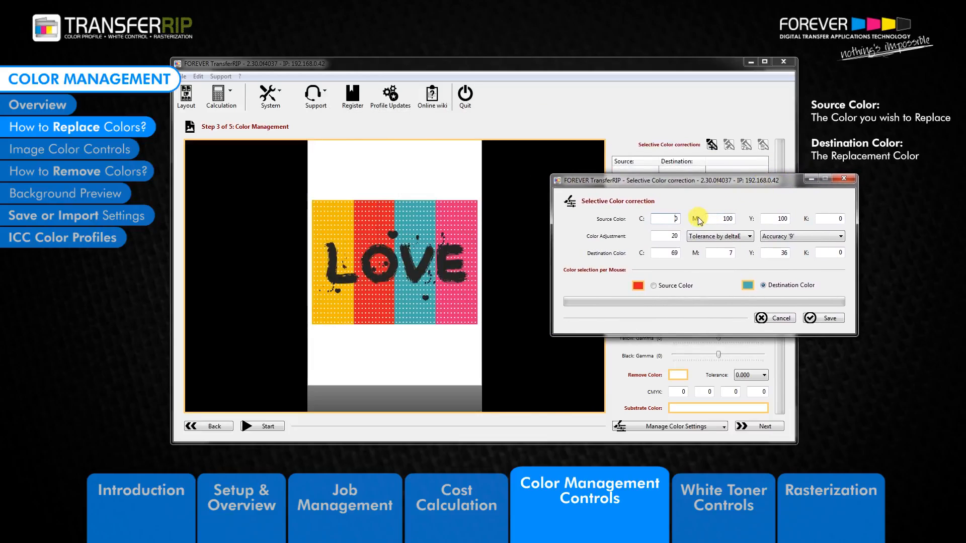
pyautogui.press('Tab')
pyautogui.press('Tab')
pyautogui.click(663, 253)
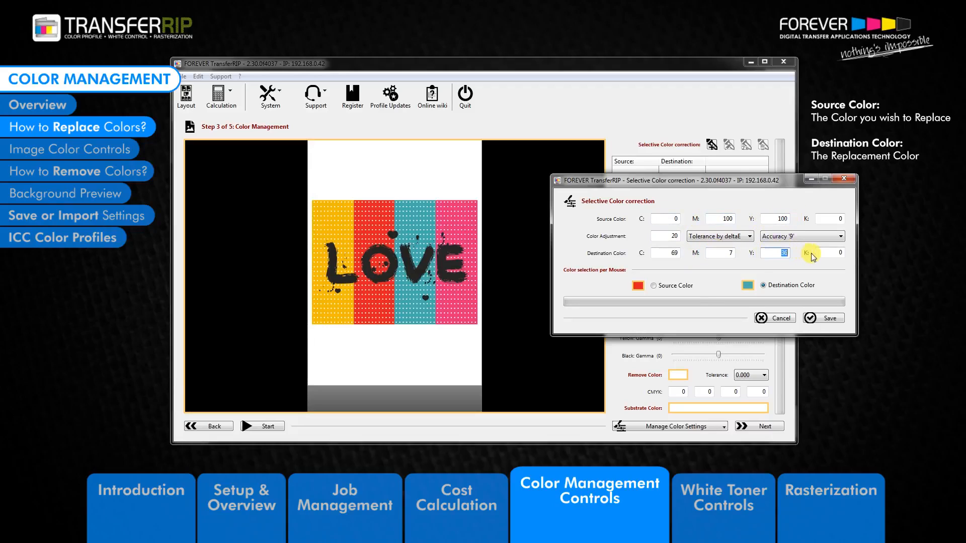
pyautogui.click(656, 254)
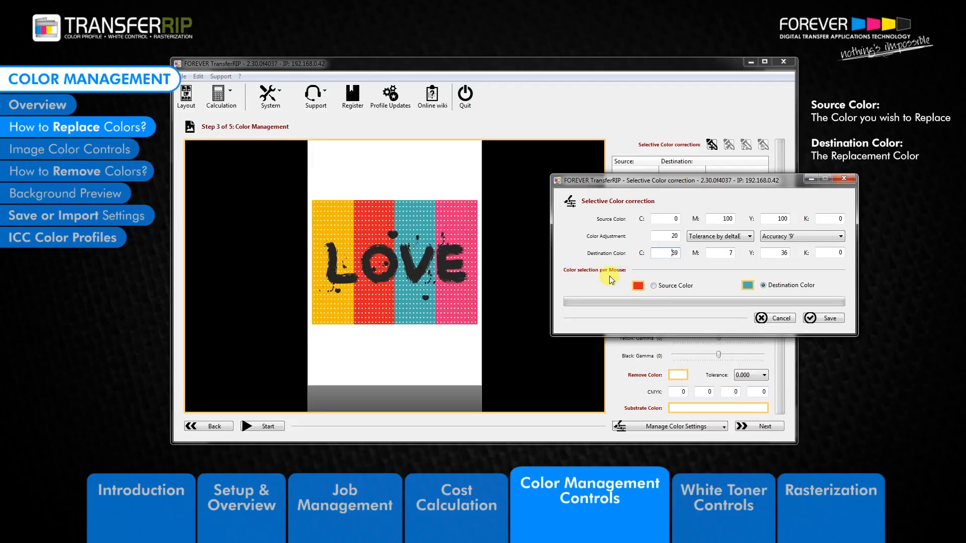
pyautogui.click(654, 286)
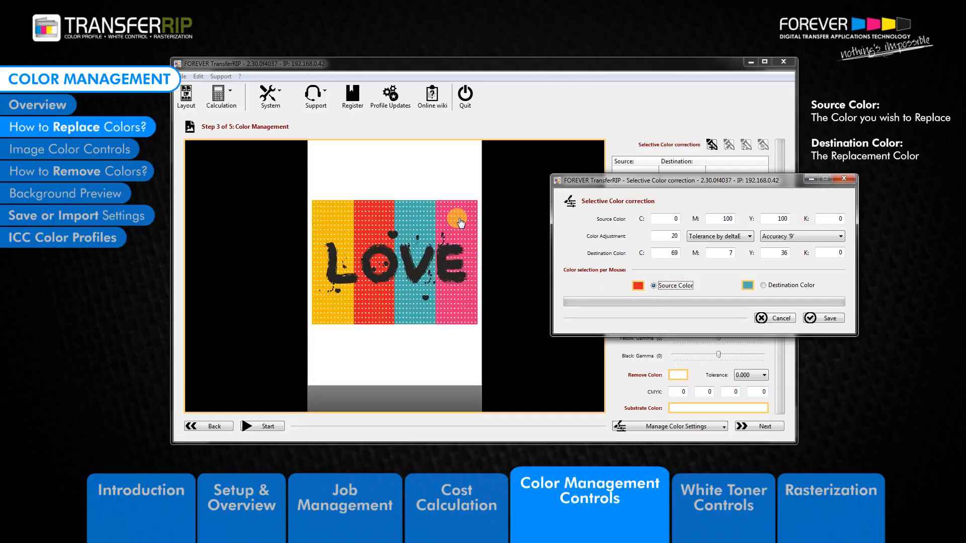
pyautogui.click(671, 219)
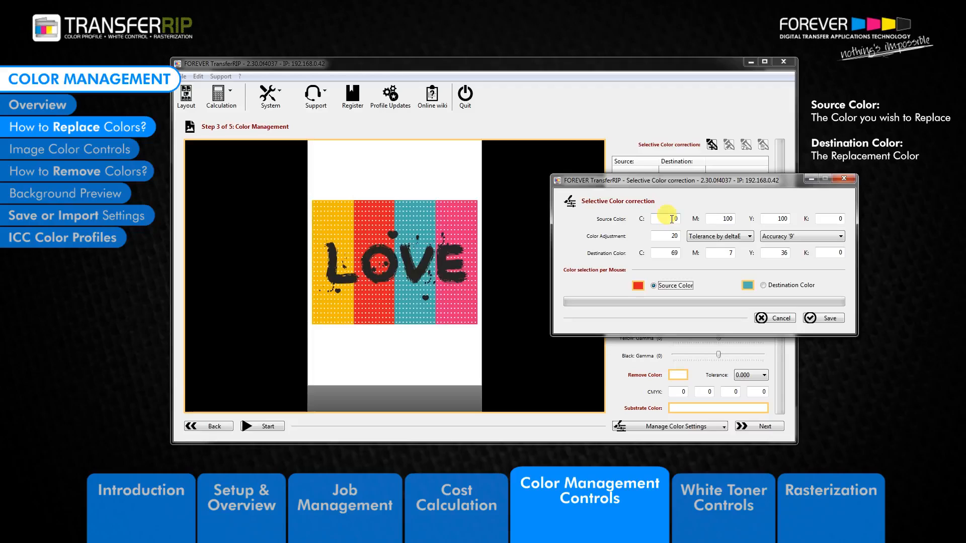
pyautogui.doubleClick(671, 218)
pyautogui.doubleClick(715, 220)
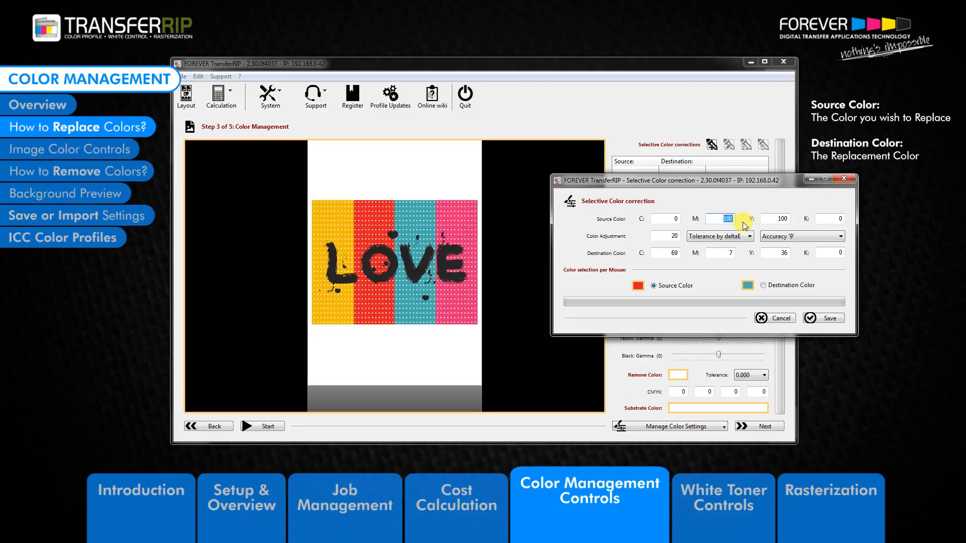
# Set the red correction's destination color to C 50, M 50, Y 20 and save the correction.
pyautogui.doubleClick(668, 253)
pyautogui.write('0')
pyautogui.press('Tab')
pyautogui.write('50')
pyautogui.press('Tab')
pyautogui.write('20')
pyautogui.press('Tab')
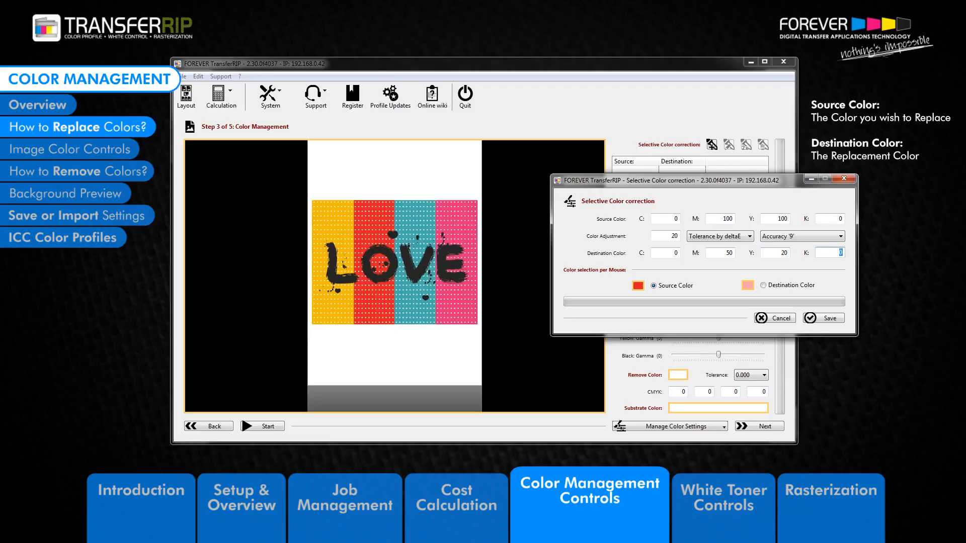
pyautogui.doubleClick(674, 253)
pyautogui.write('50')
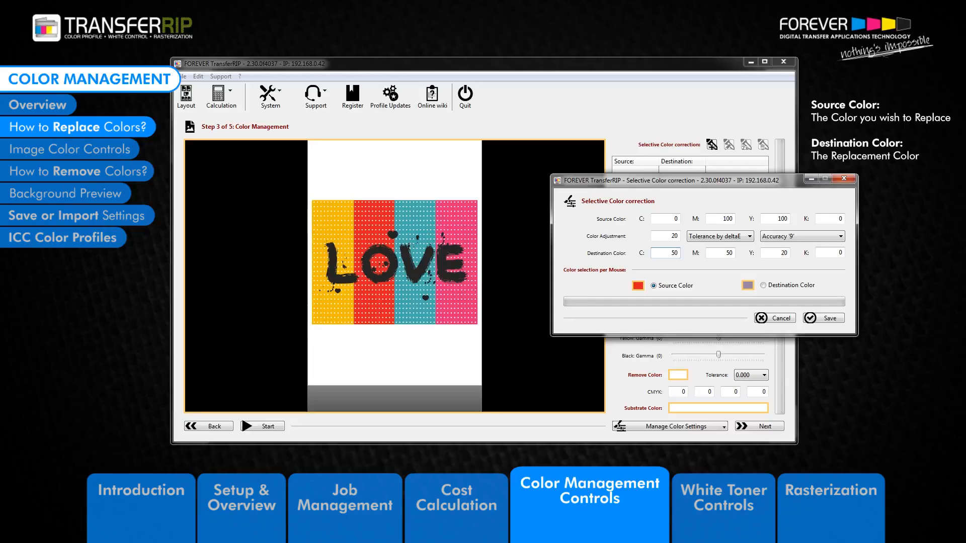
pyautogui.click(830, 319)
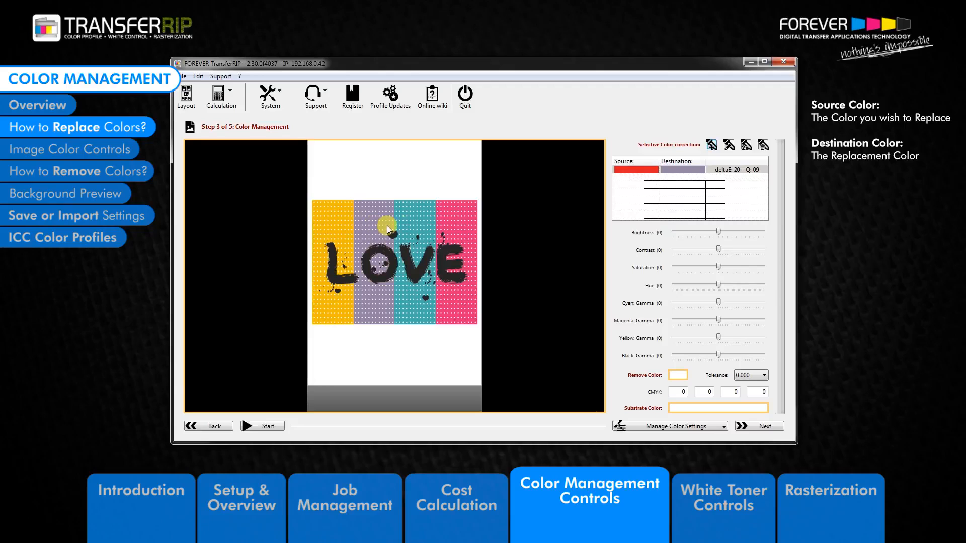
# Add a second color correction that replaces the pink stripe's color with the yellow sampled from the image, and save it.
pyautogui.click(726, 170)
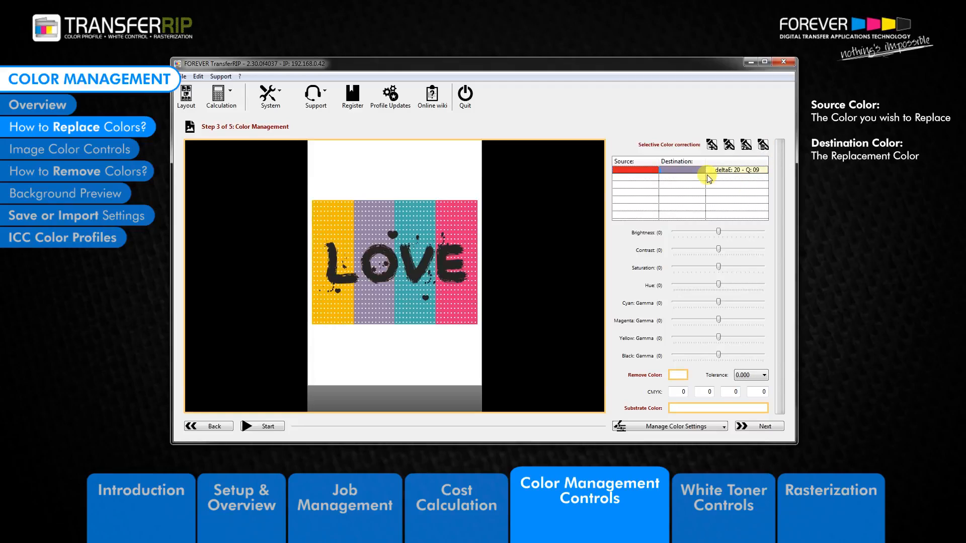
pyautogui.click(713, 147)
pyautogui.moveTo(557, 113); pyautogui.dragTo(774, 190)
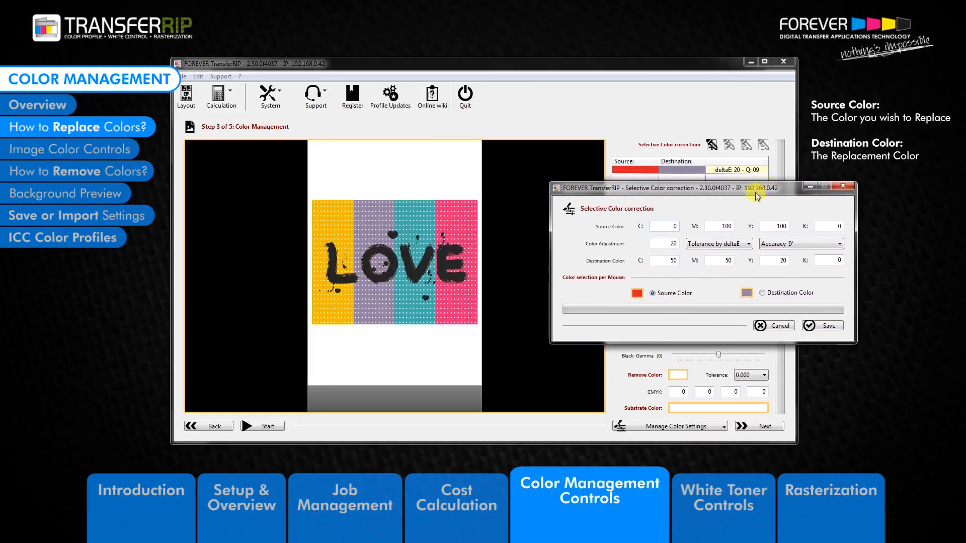
pyautogui.click(655, 294)
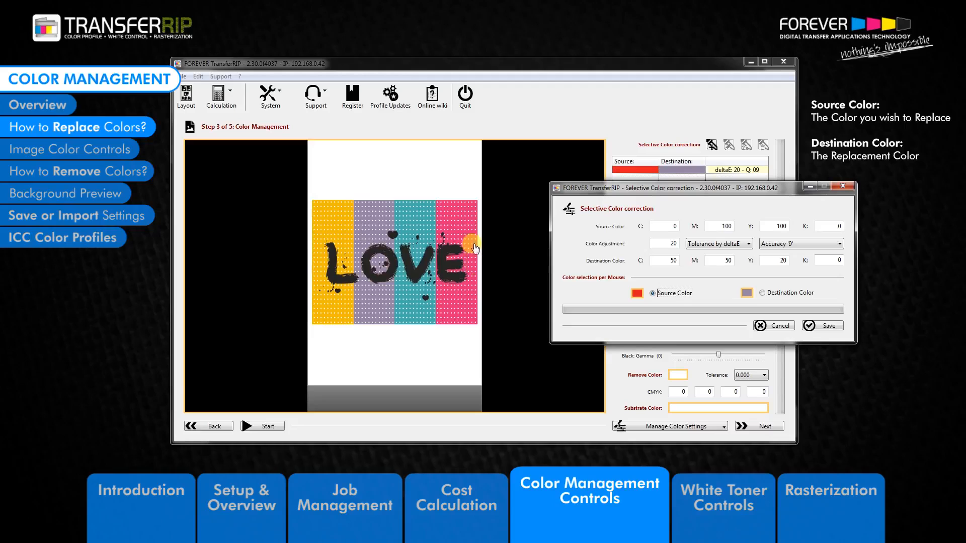
pyautogui.click(451, 222)
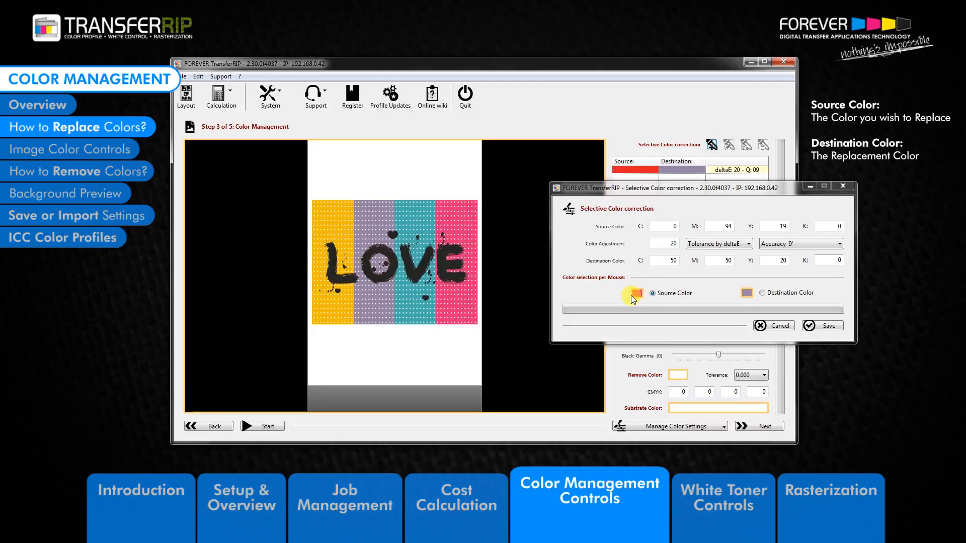
pyautogui.click(762, 293)
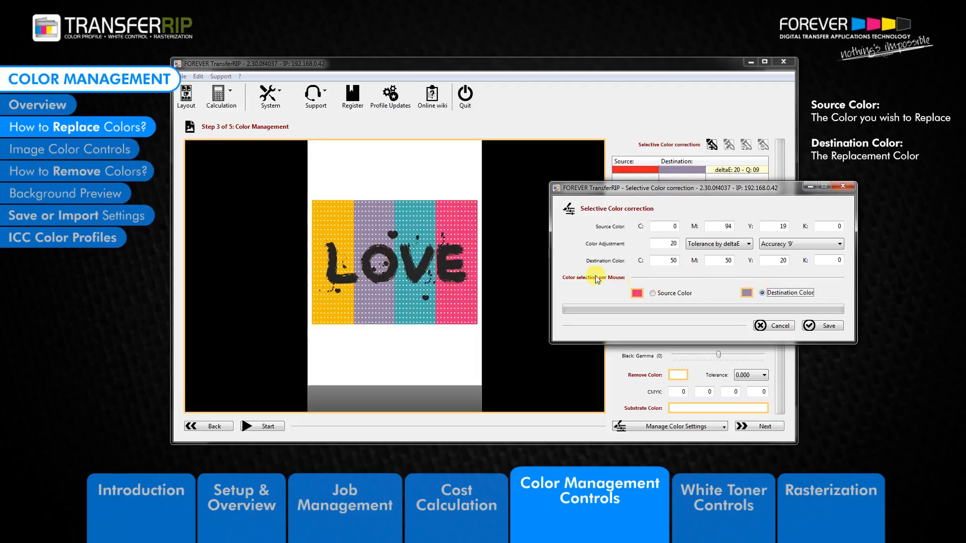
pyautogui.click(339, 233)
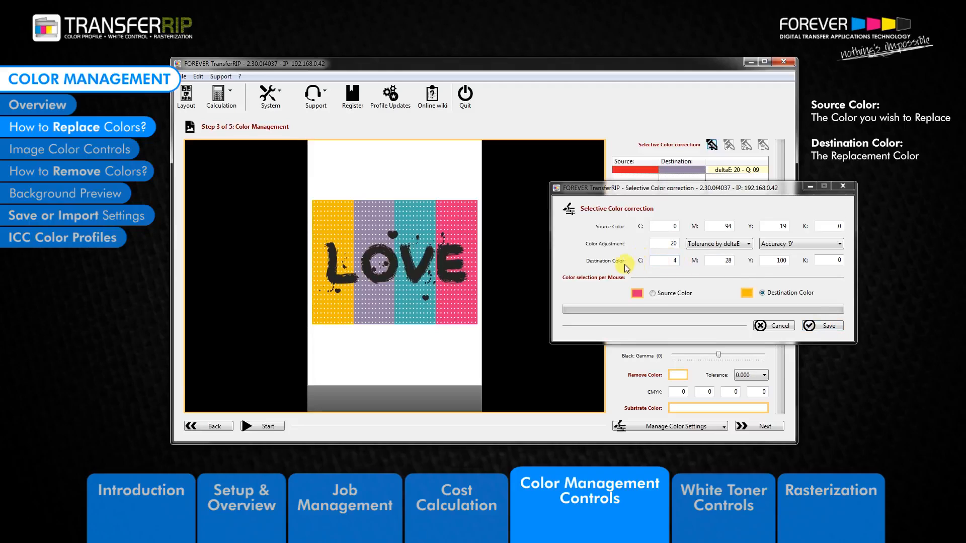
pyautogui.click(823, 326)
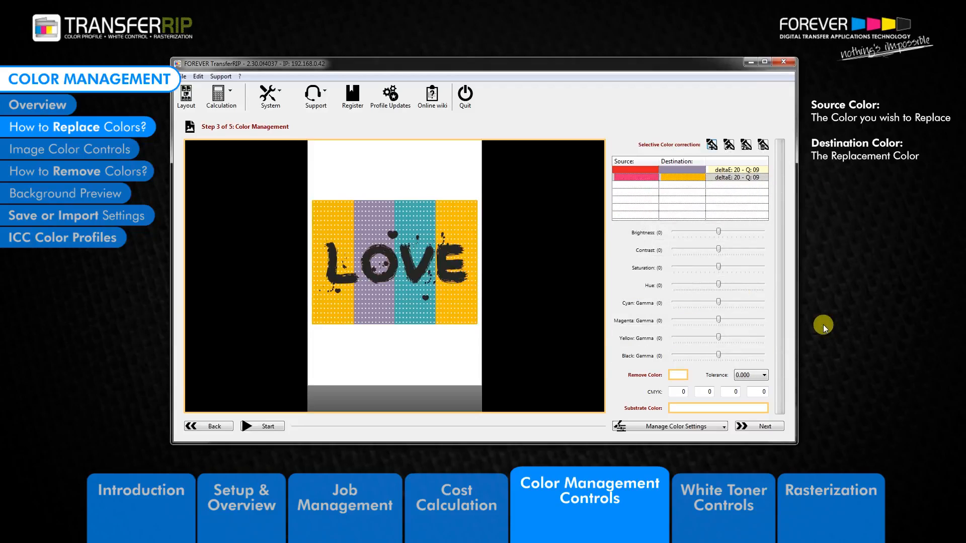
# Edit the pink color correction to use the purple sampled from the image as its destination, and save it.
pyautogui.click(691, 178)
pyautogui.click(729, 146)
pyautogui.moveTo(527, 113); pyautogui.dragTo(747, 207)
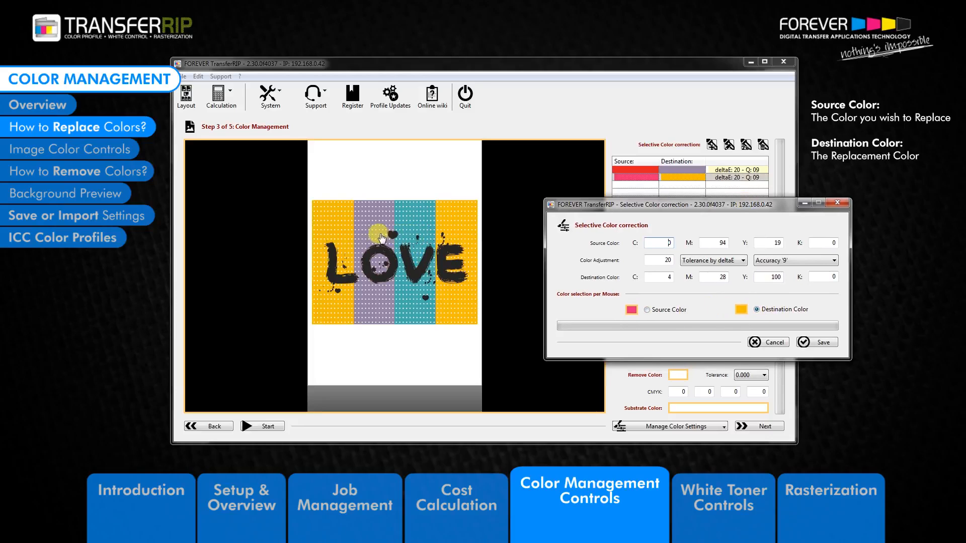
pyautogui.click(818, 343)
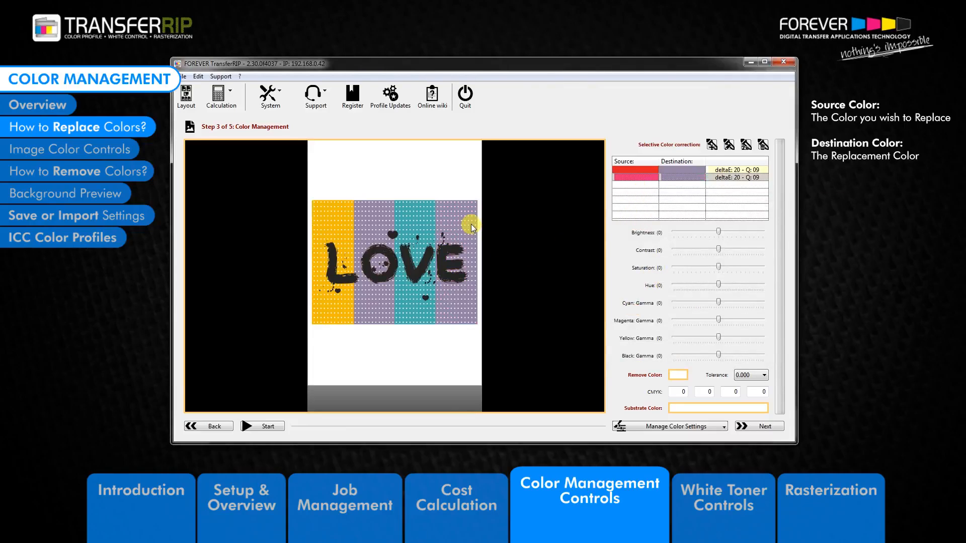
# Duplicate the pink correction, sample the teal stripe as source and the yellow stripe as destination, and save it.
pyautogui.click(700, 178)
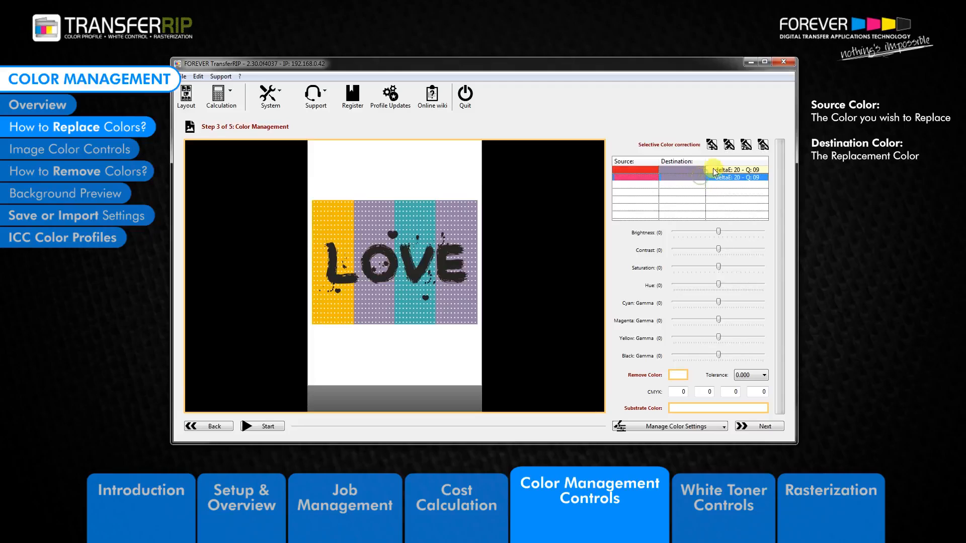
pyautogui.click(746, 145)
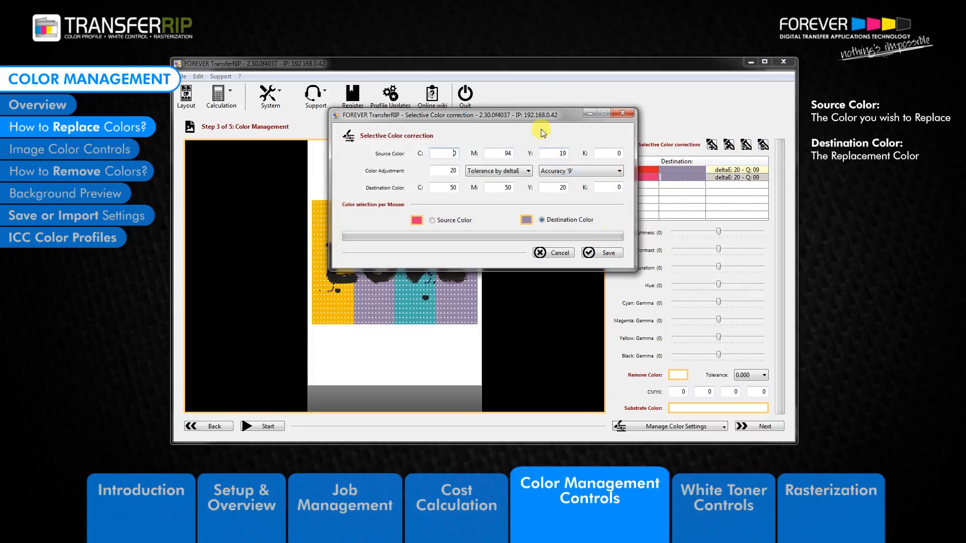
pyautogui.moveTo(534, 116); pyautogui.dragTo(750, 202)
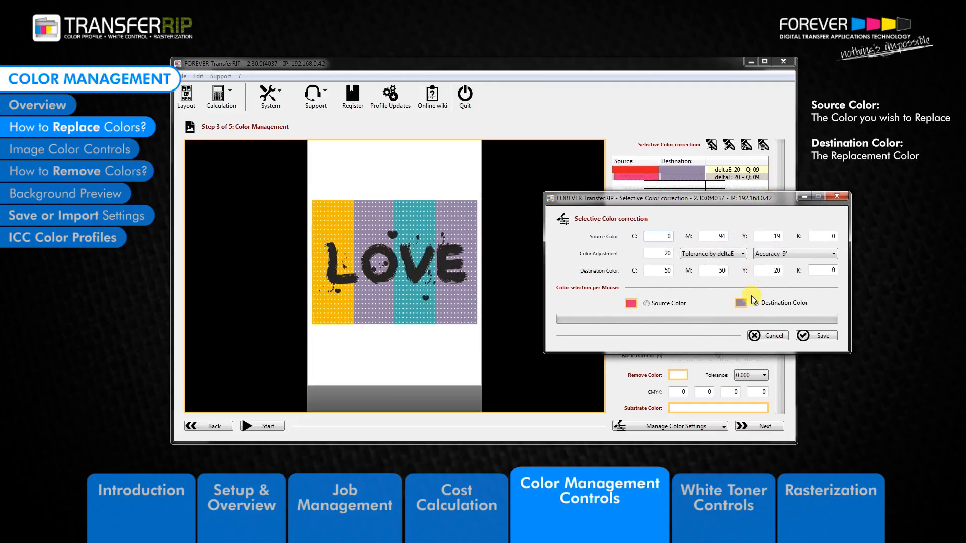
pyautogui.click(647, 305)
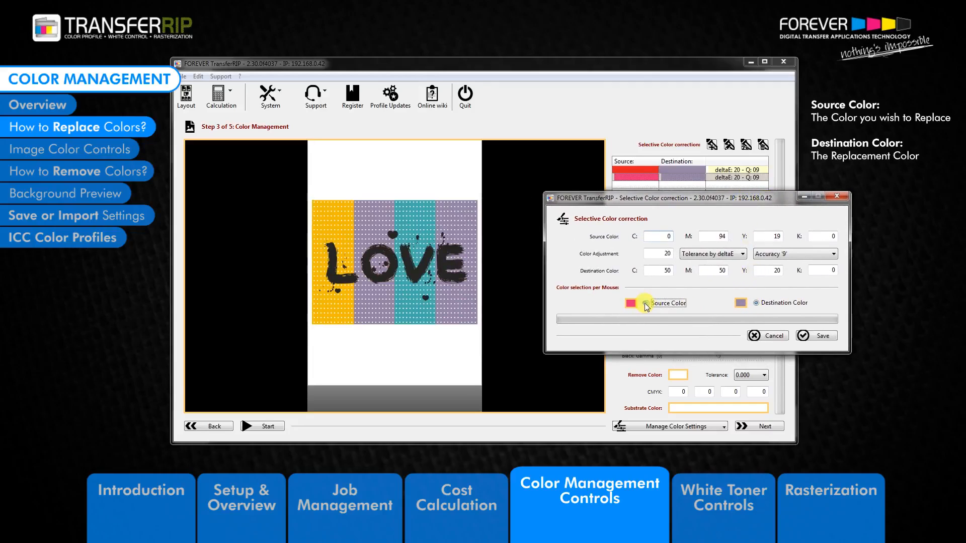
pyautogui.click(405, 230)
pyautogui.click(755, 304)
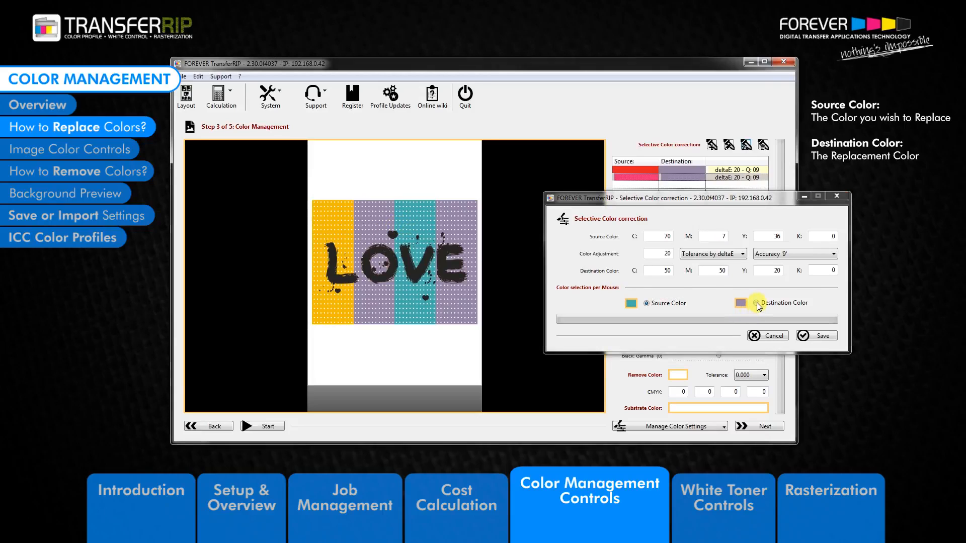
pyautogui.click(340, 229)
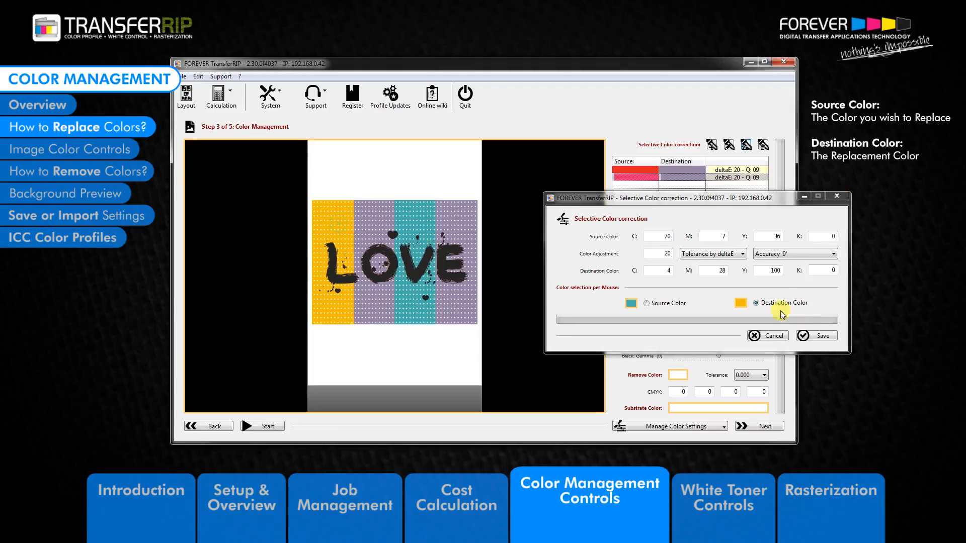
pyautogui.click(822, 336)
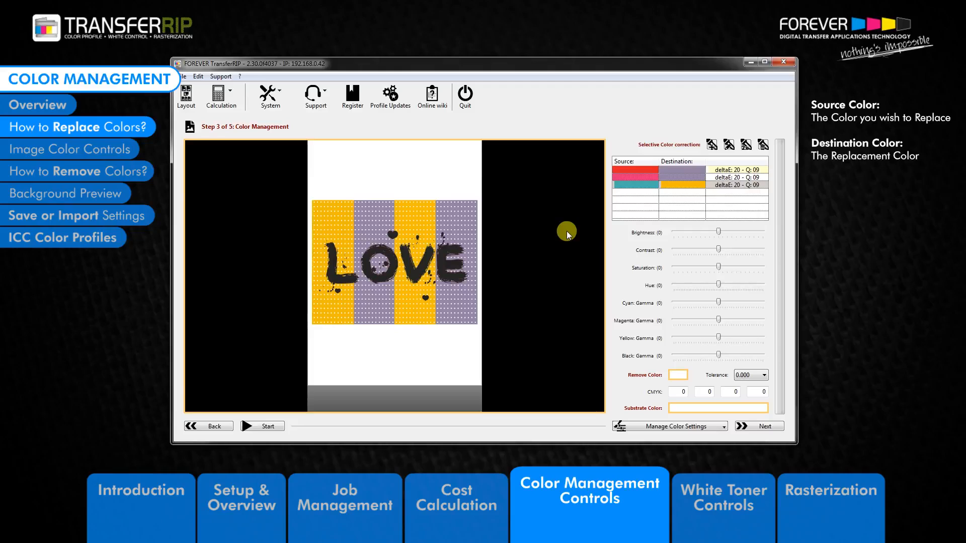
# Edit the teal-to-yellow correction to use a deltaE tolerance of 5 and apply it.
pyautogui.doubleClick(693, 185)
pyautogui.moveTo(544, 126); pyautogui.dragTo(758, 216)
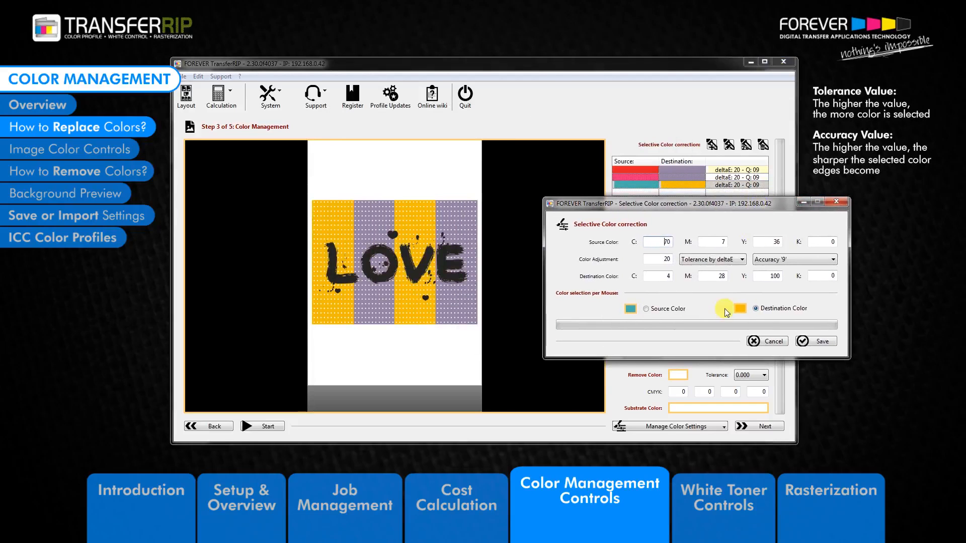
pyautogui.click(699, 264)
pyautogui.doubleClick(660, 261)
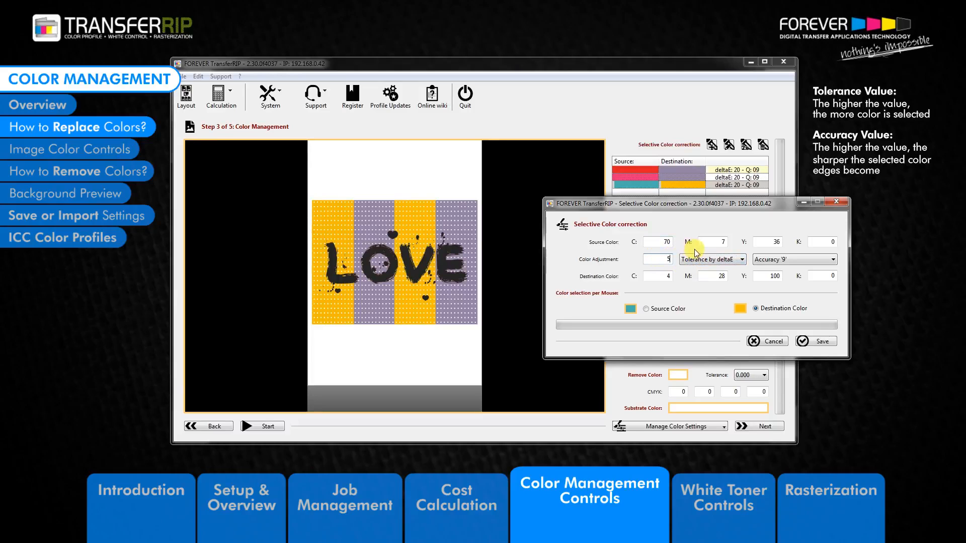
pyautogui.press('Return')
# Try an accuracy of 3 for the teal-to-yellow correction and close its settings.
pyautogui.click(757, 261)
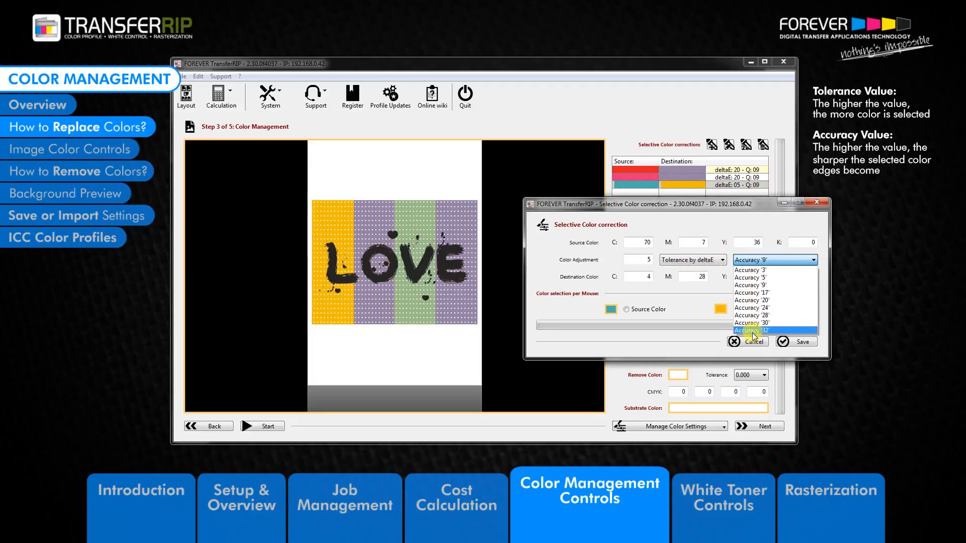
pyautogui.click(749, 270)
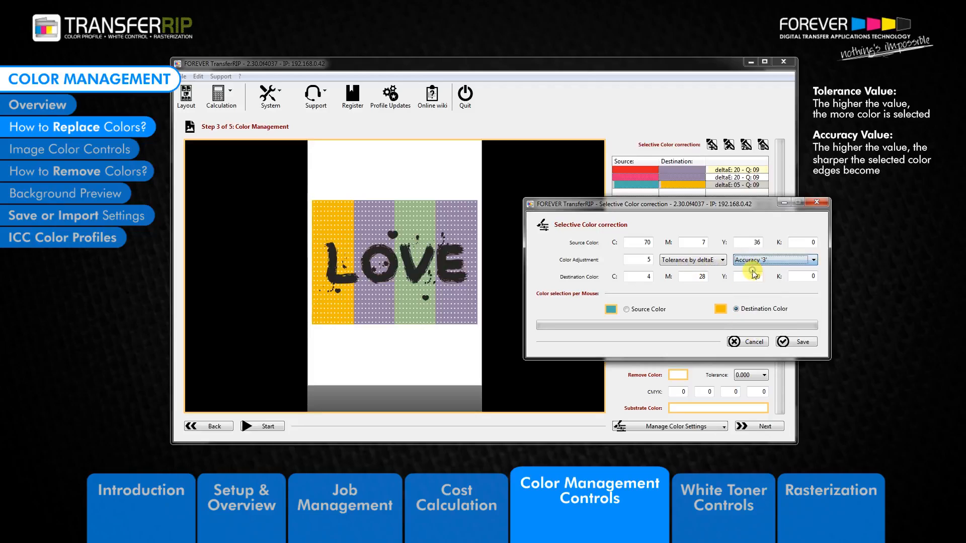
pyautogui.click(802, 341)
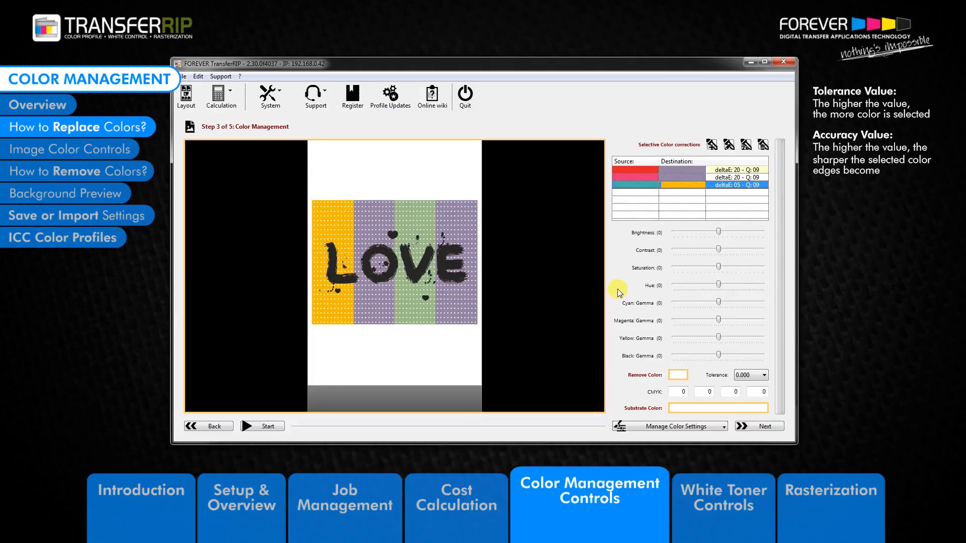
# Select the teal-to-yellow correction in the selective color correction list.
pyautogui.click(676, 197)
pyautogui.click(677, 186)
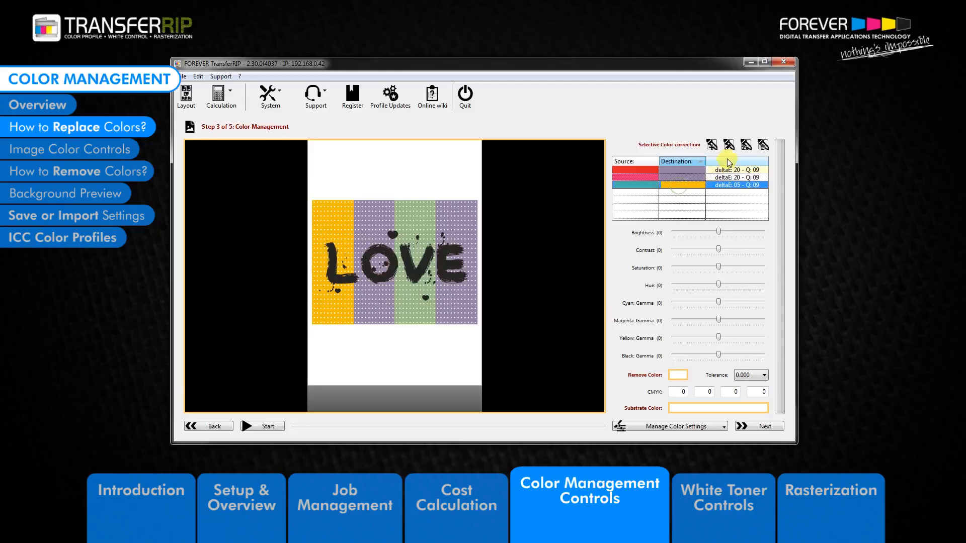